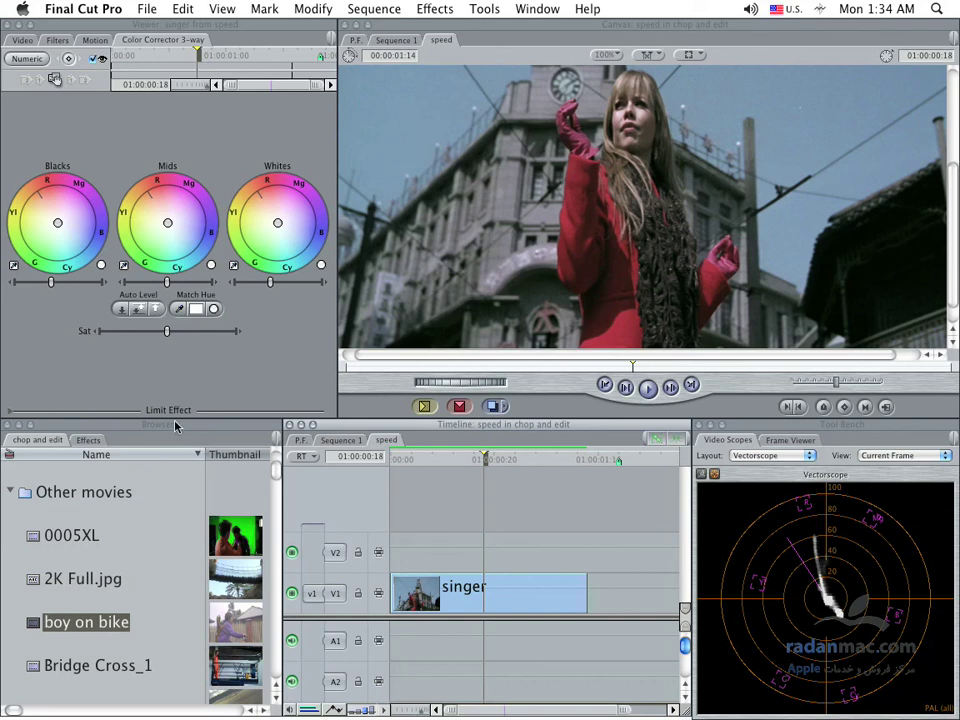
Step: Reveal the Limit Effect's hue, saturation, luma, Edge Thin and Softening controls in the 3-way
{"action": "left_click", "coordinate": [7, 413]}
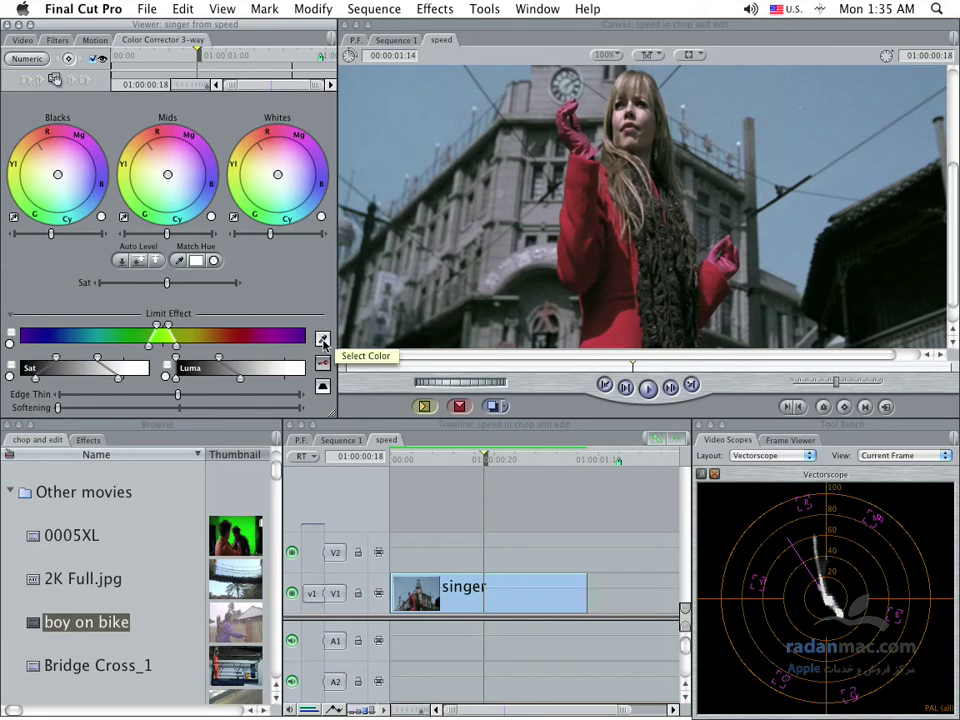
Step: Key the Limit Effect on the singer's red coat by sampling it twice with the eyedropper
{"action": "left_click", "coordinate": [323, 342]}
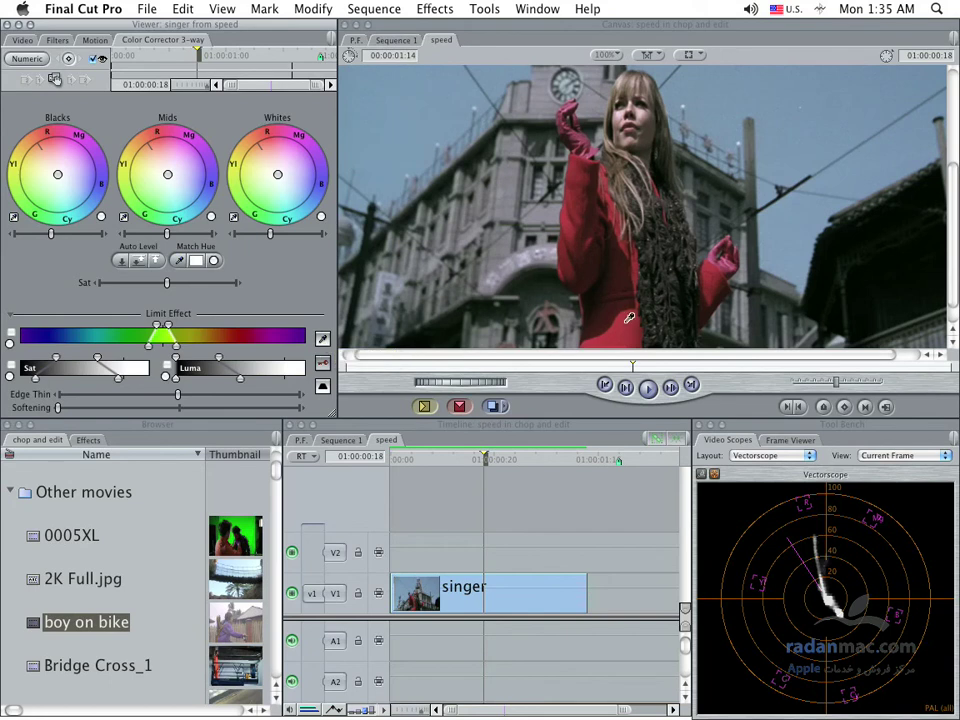
{"action": "left_click", "coordinate": [627, 322]}
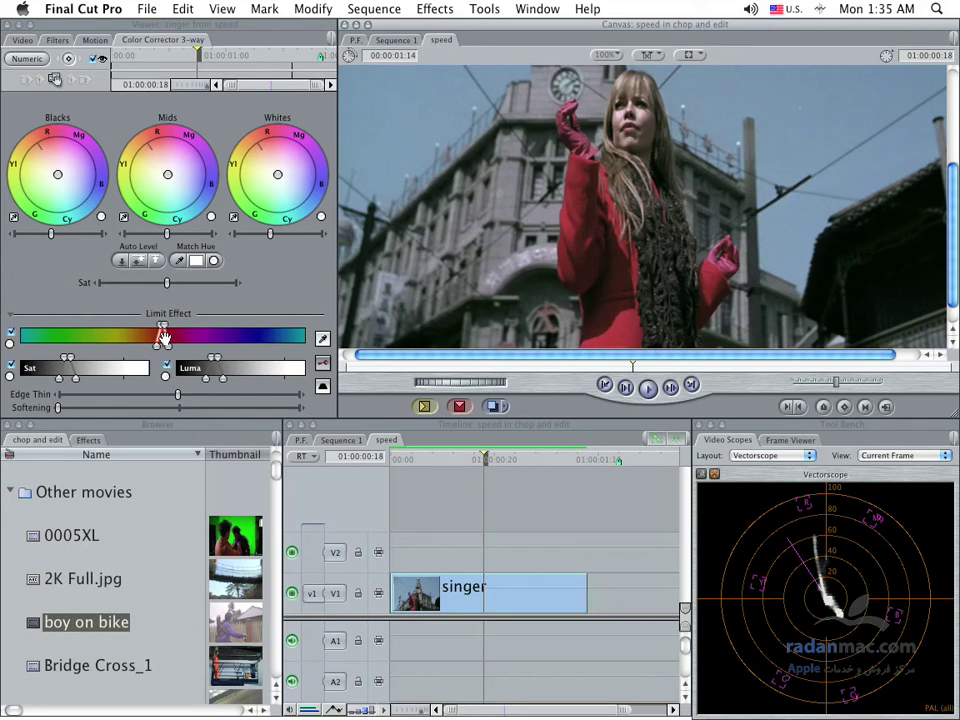
{"action": "left_click", "coordinate": [324, 343]}
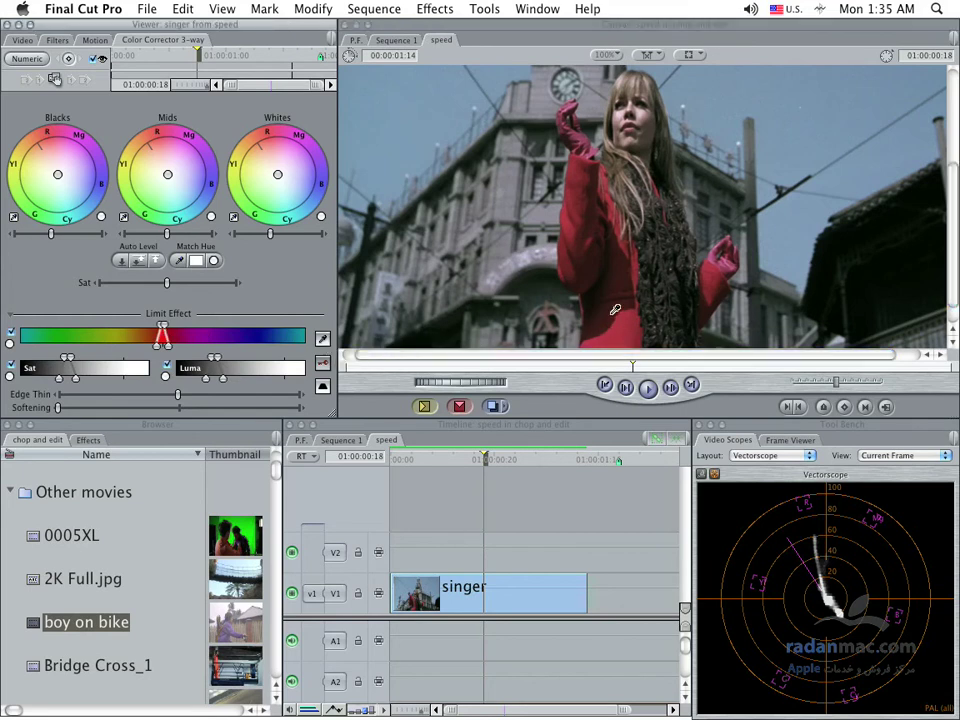
{"action": "left_click", "coordinate": [622, 276]}
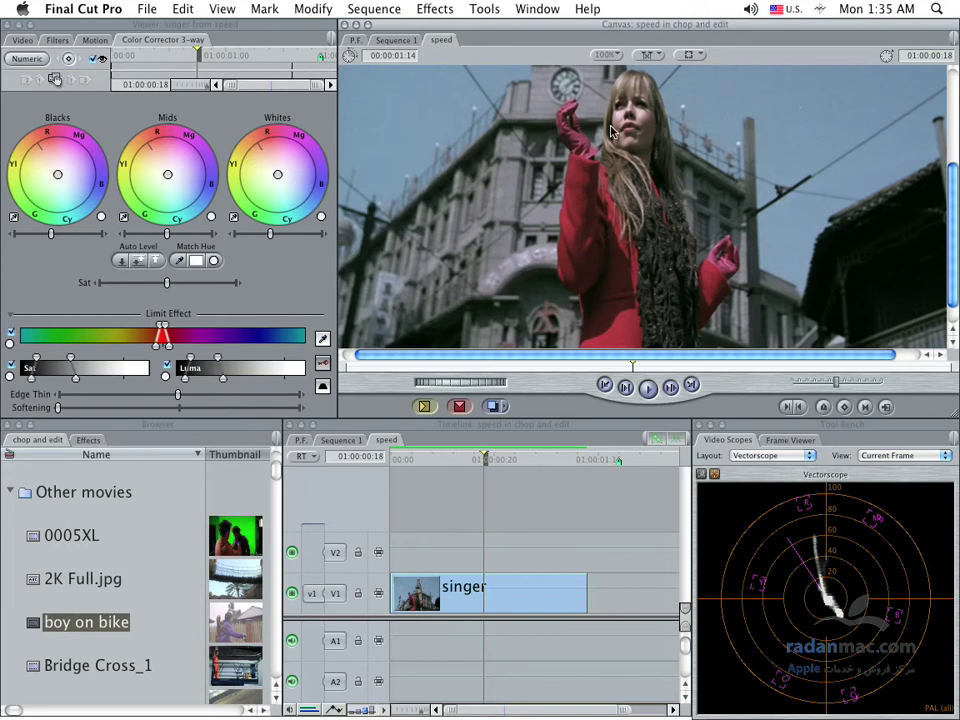
Step: Show the key as a matte and widen the red hue and saturation ranges around the coat
{"action": "left_click", "coordinate": [321, 365]}
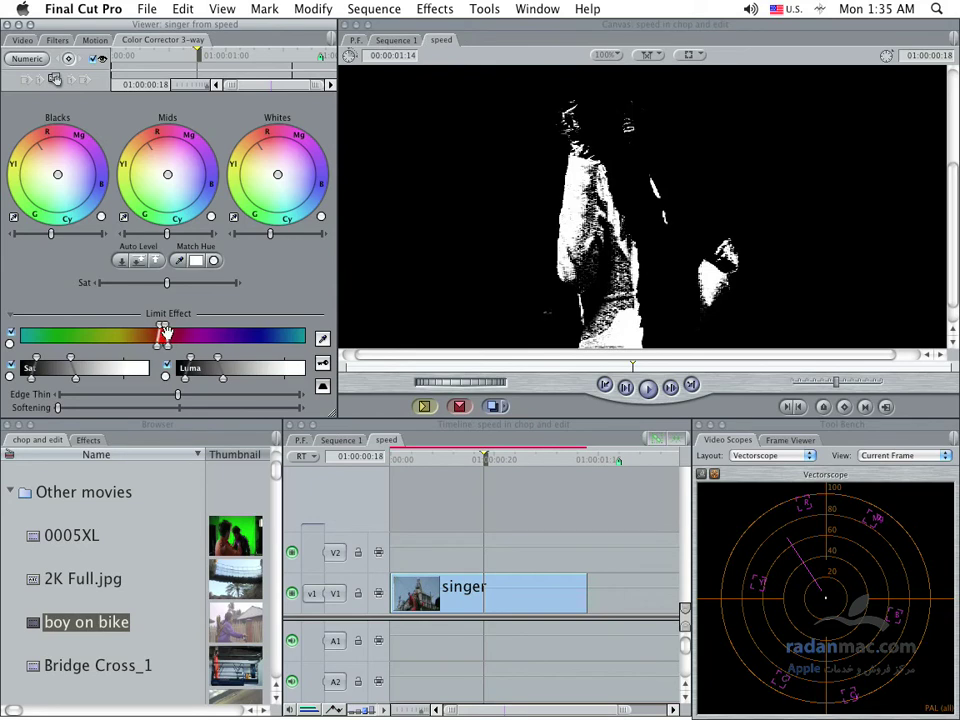
{"action": "left_click_drag", "start_coordinate": [166, 330], "coordinate": [170, 330]}
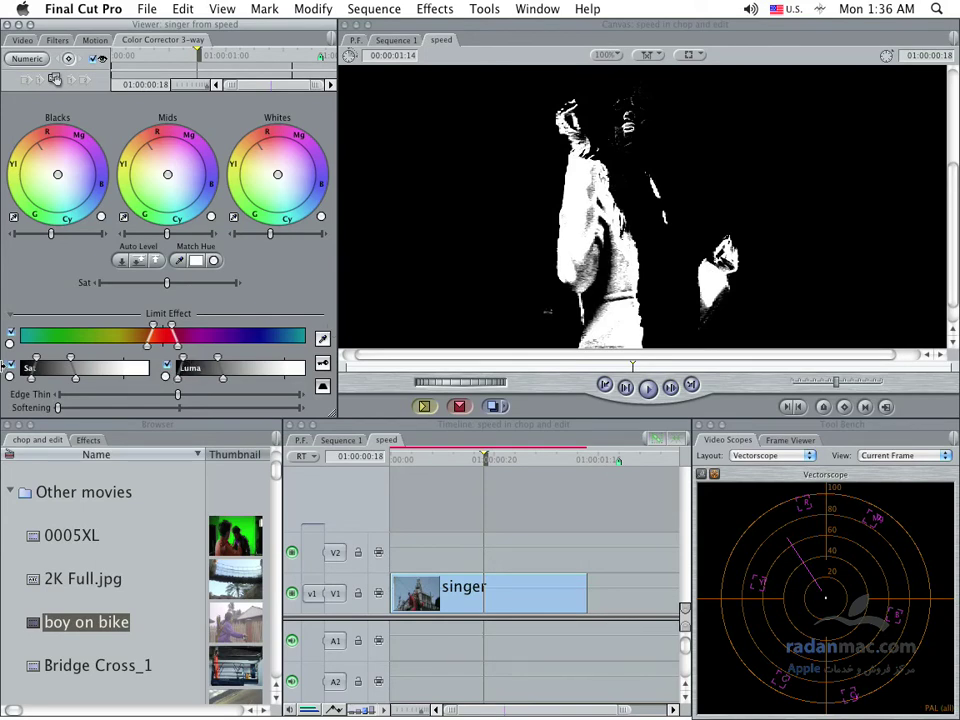
{"action": "left_click_drag", "start_coordinate": [38, 362], "coordinate": [35, 362]}
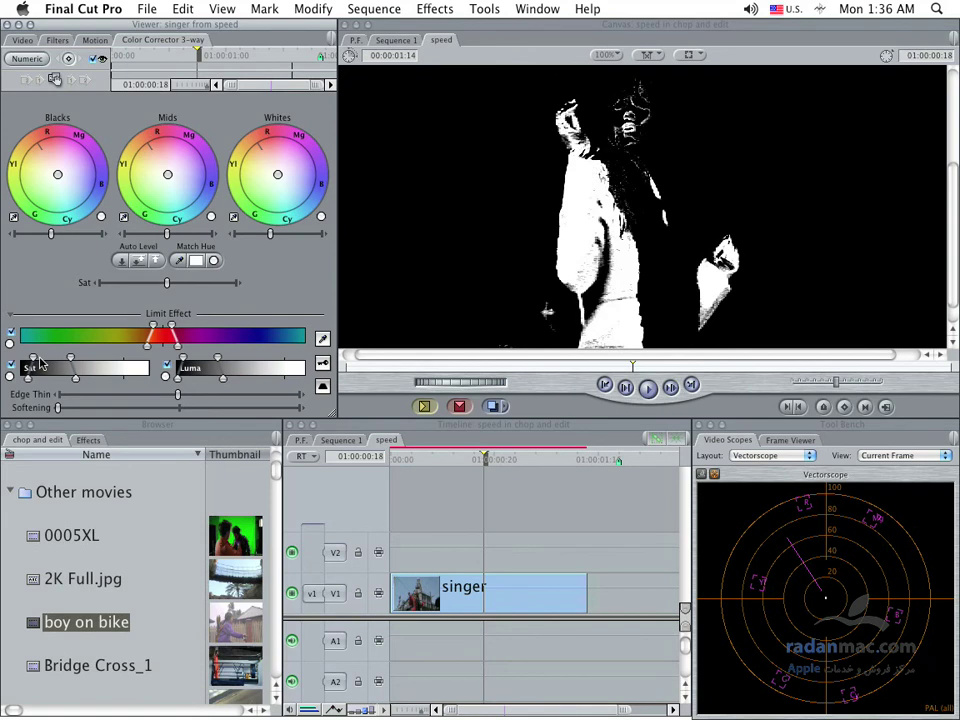
{"action": "left_click_drag", "start_coordinate": [35, 364], "coordinate": [30, 380]}
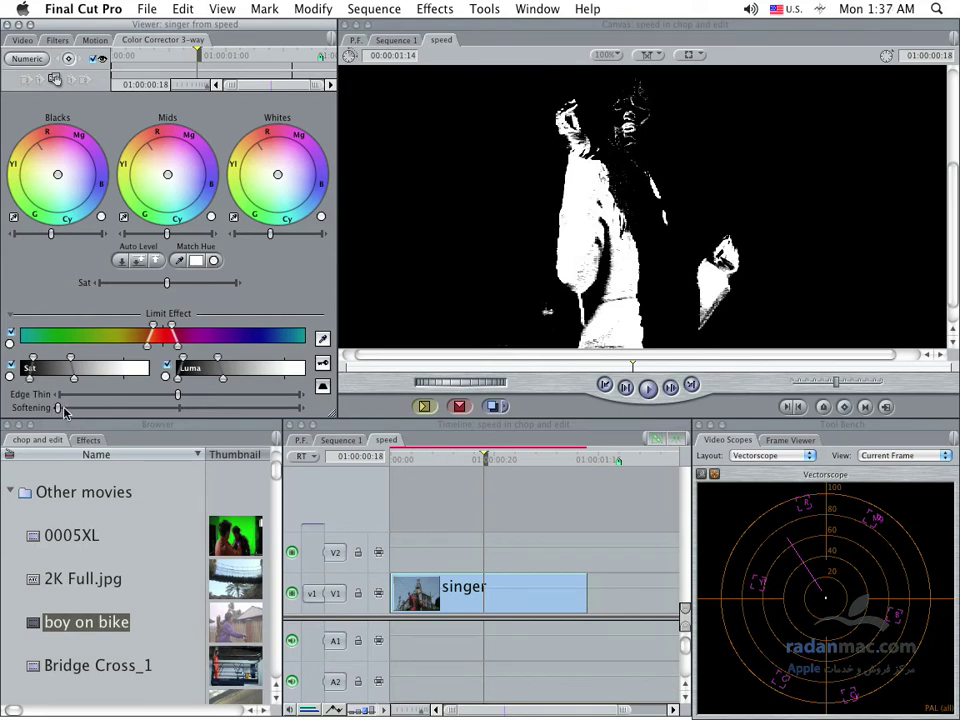
Step: Raise the key's Softening slightly and switch the canvas back to the full-colour final view
{"action": "left_click", "coordinate": [301, 409]}
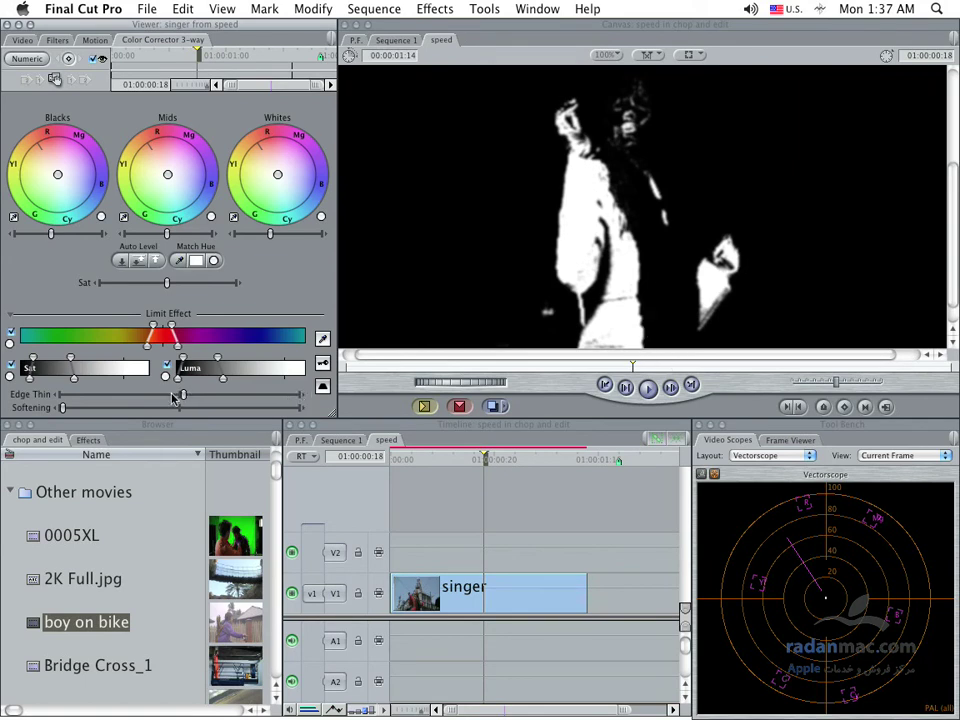
{"action": "left_click_drag", "start_coordinate": [63, 409], "coordinate": [66, 409]}
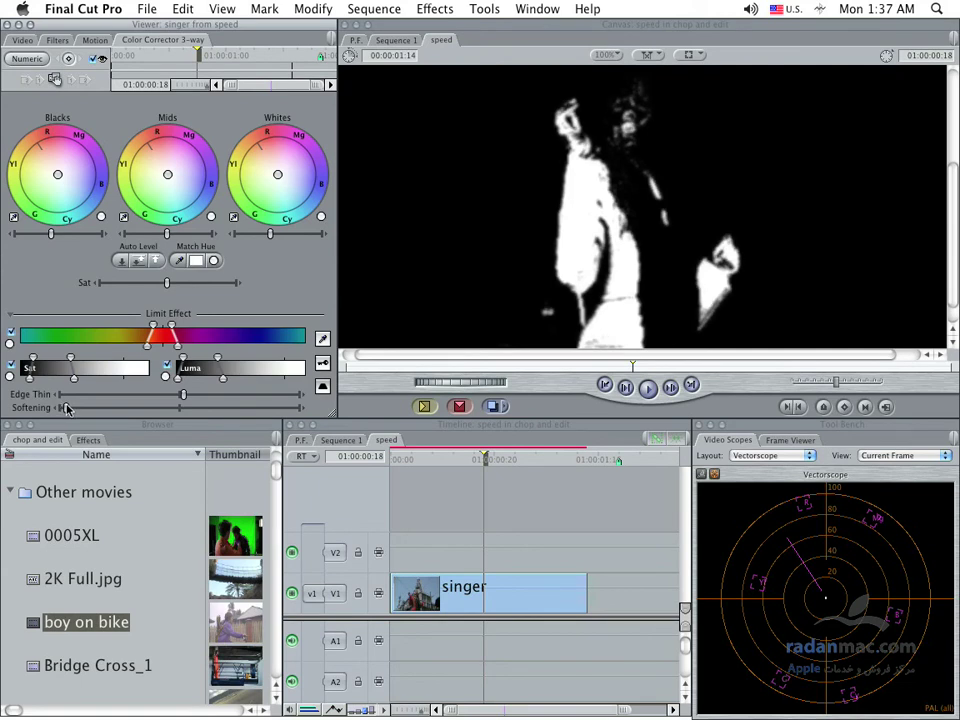
{"action": "left_click", "coordinate": [323, 364]}
{"action": "left_click", "coordinate": [323, 364]}
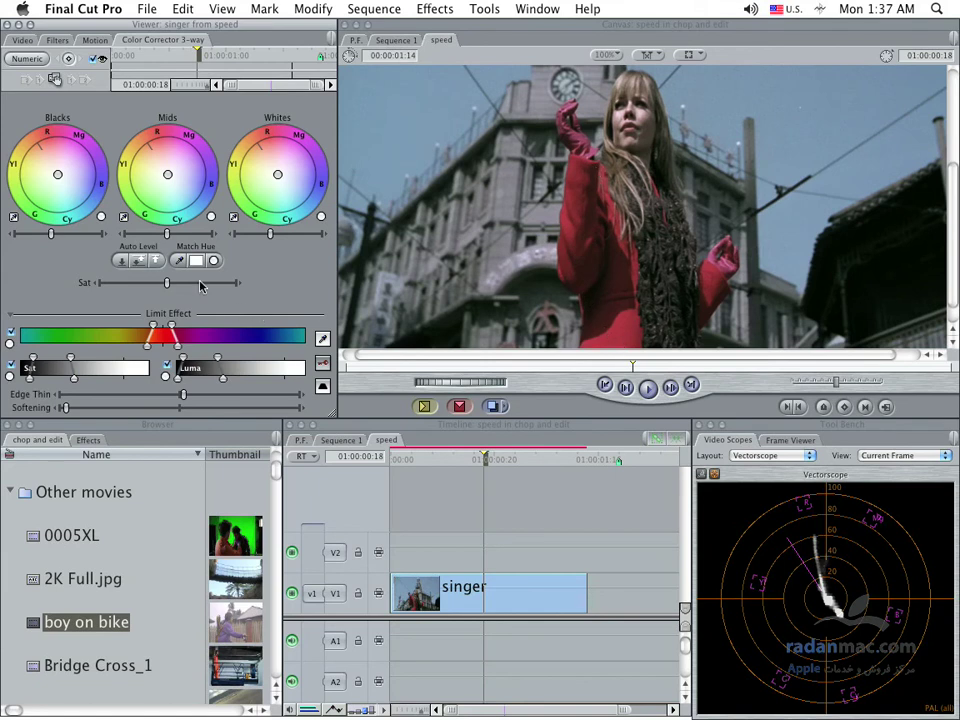
Step: Lower the coat's saturation and nudge its Mids balance toward a muted dusty pink
{"action": "mouse_move", "coordinate": [167, 285]}
{"action": "left_mouse_down"}
{"action": "mouse_move", "coordinate": [103, 290]}
{"action": "mouse_move", "coordinate": [199, 293]}
{"action": "mouse_move", "coordinate": [168, 296]}
{"action": "left_mouse_up"}
{"action": "left_click_drag", "start_coordinate": [126, 131], "coordinate": [119, 131]}
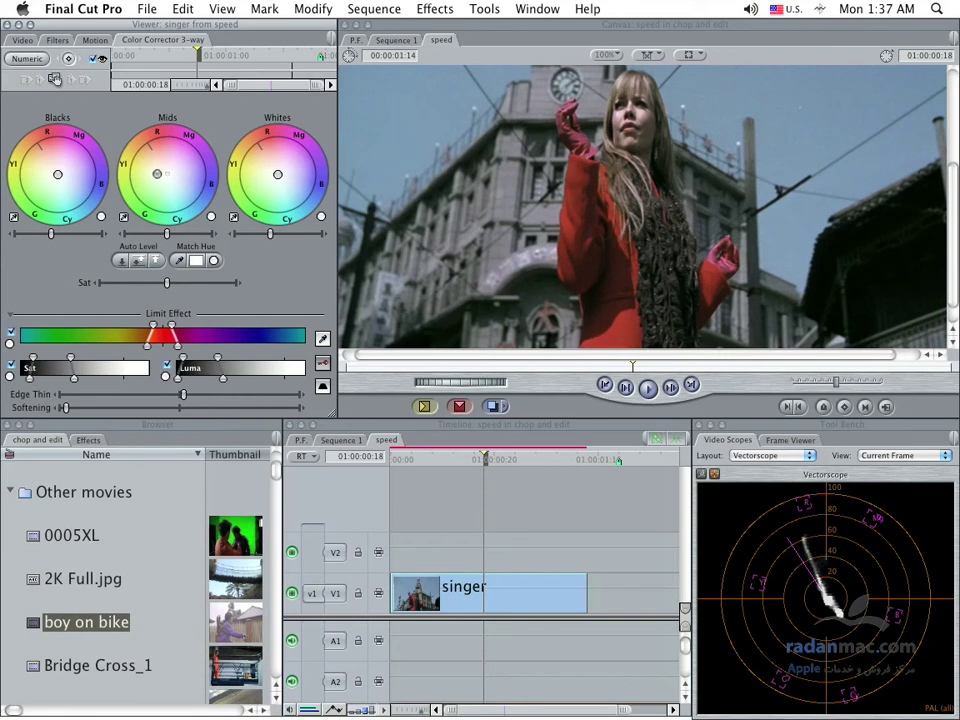
{"action": "left_click_drag", "start_coordinate": [119, 130], "coordinate": [131, 137]}
{"action": "left_click_drag", "start_coordinate": [132, 137], "coordinate": [130, 139]}
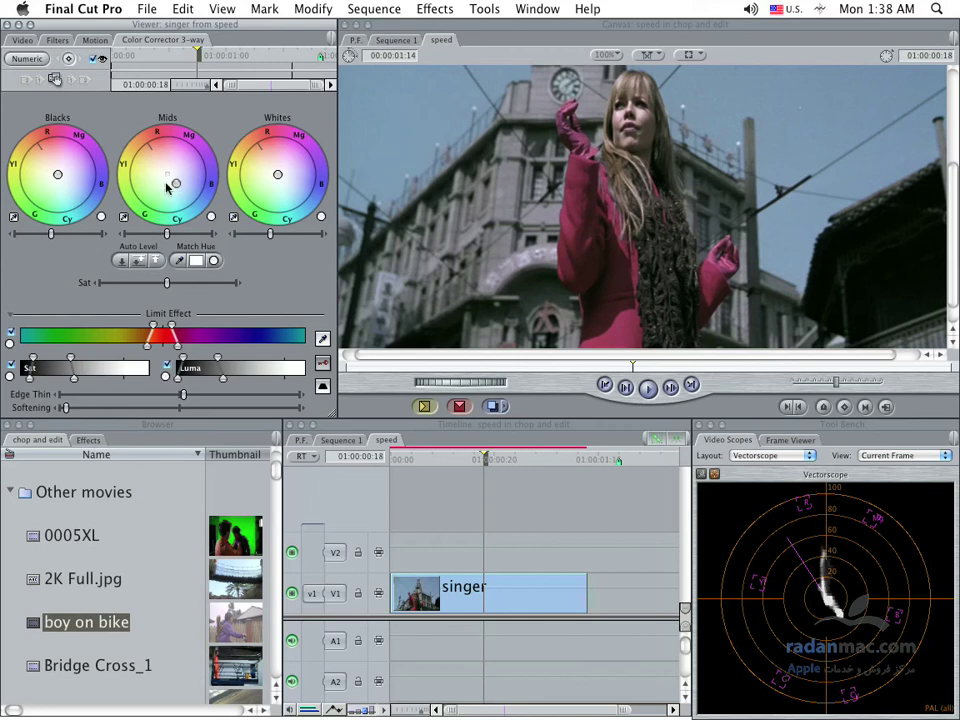
{"action": "left_click_drag", "start_coordinate": [168, 238], "coordinate": [163, 237]}
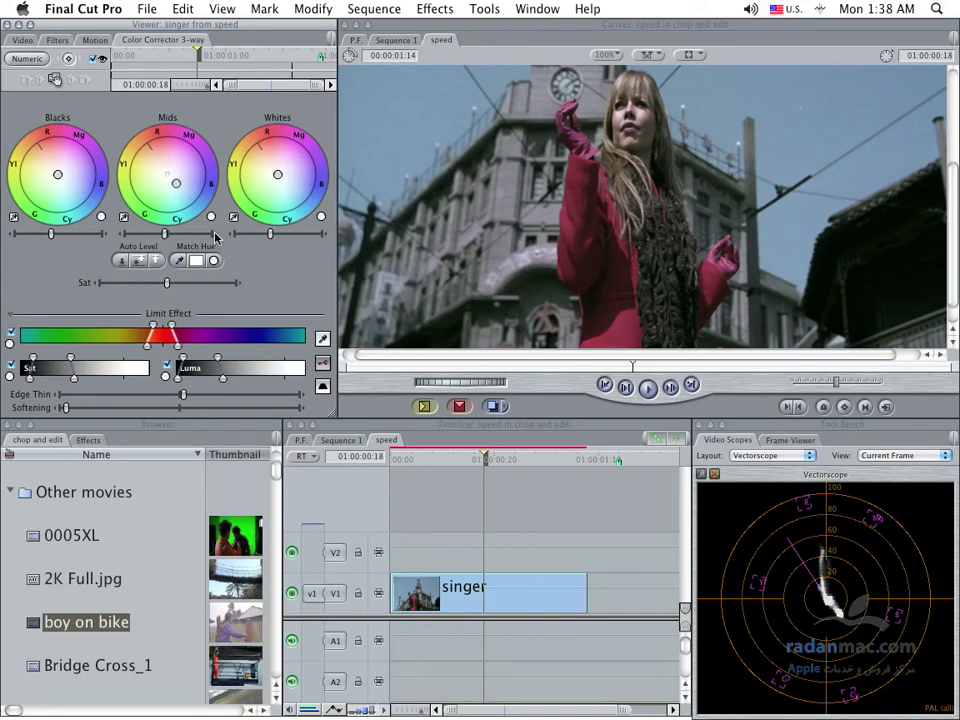
{"action": "mouse_move", "coordinate": [167, 282]}
{"action": "left_mouse_down"}
{"action": "mouse_move", "coordinate": [98, 283]}
{"action": "mouse_move", "coordinate": [150, 288]}
{"action": "left_mouse_up"}
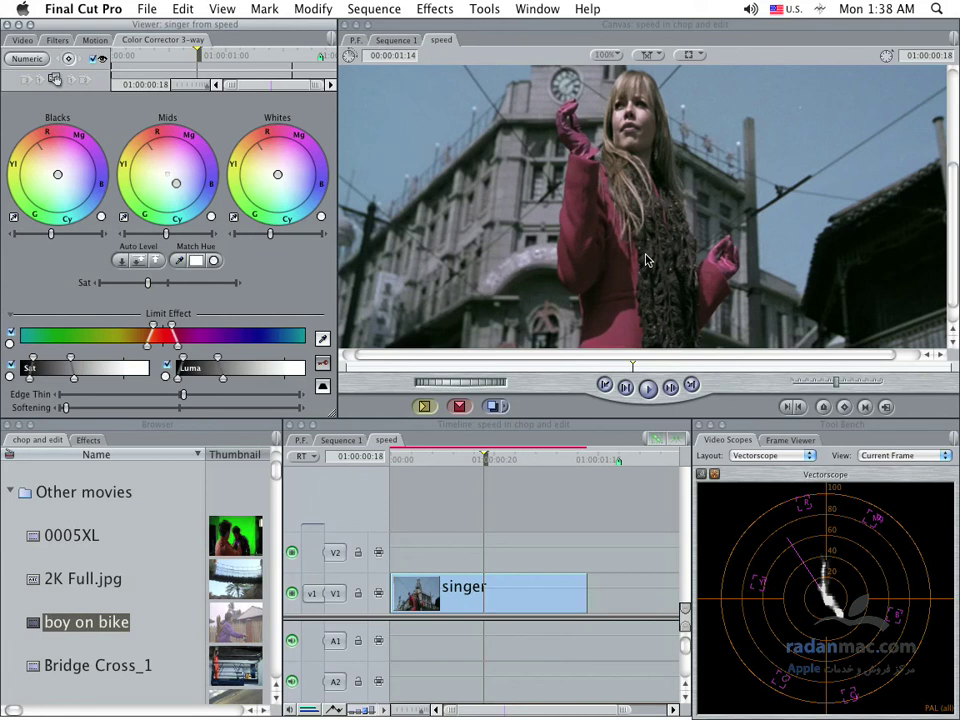
Step: Fit the whole frame in the Canvas at 61%, check the Filters tab, then return to Visual
{"action": "left_click", "coordinate": [558, 389]}
{"action": "key", "text": "shift+z"}
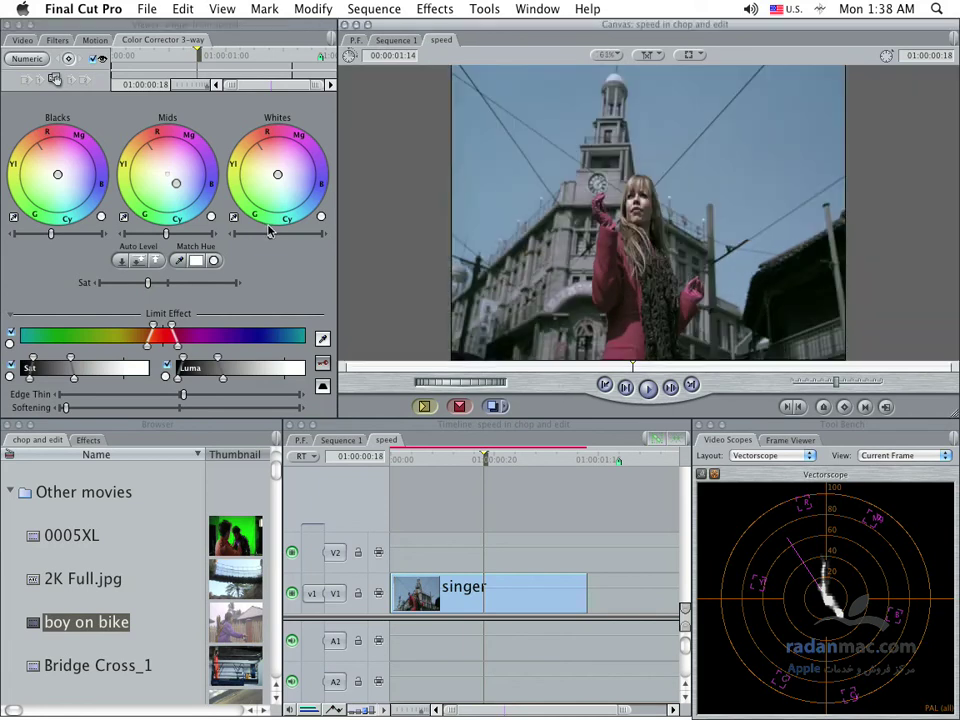
{"action": "left_click", "coordinate": [95, 60]}
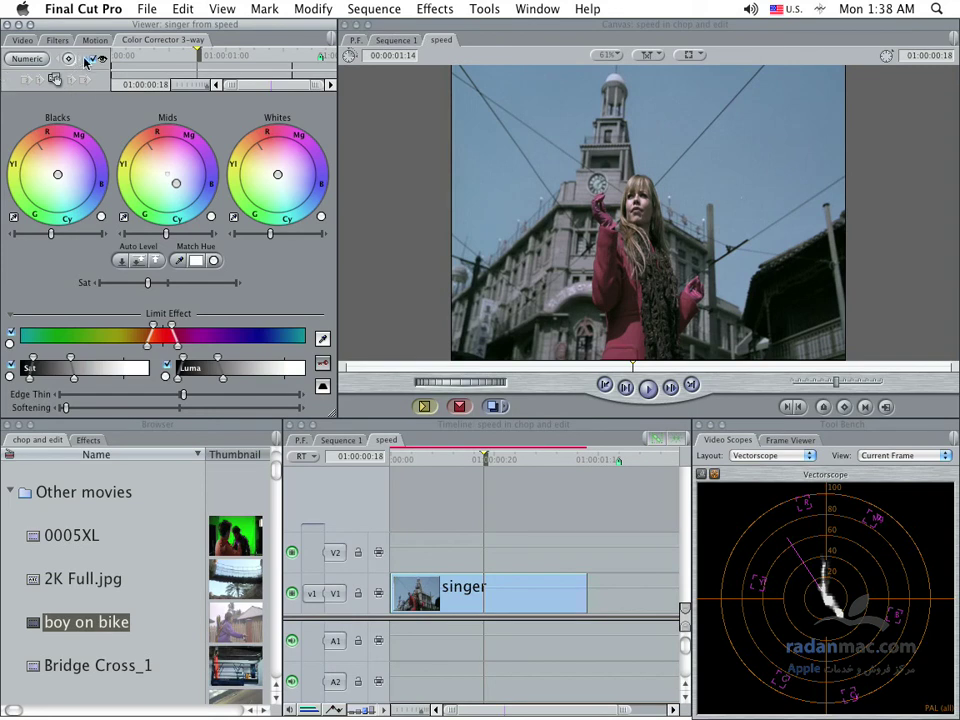
{"action": "left_click", "coordinate": [57, 40]}
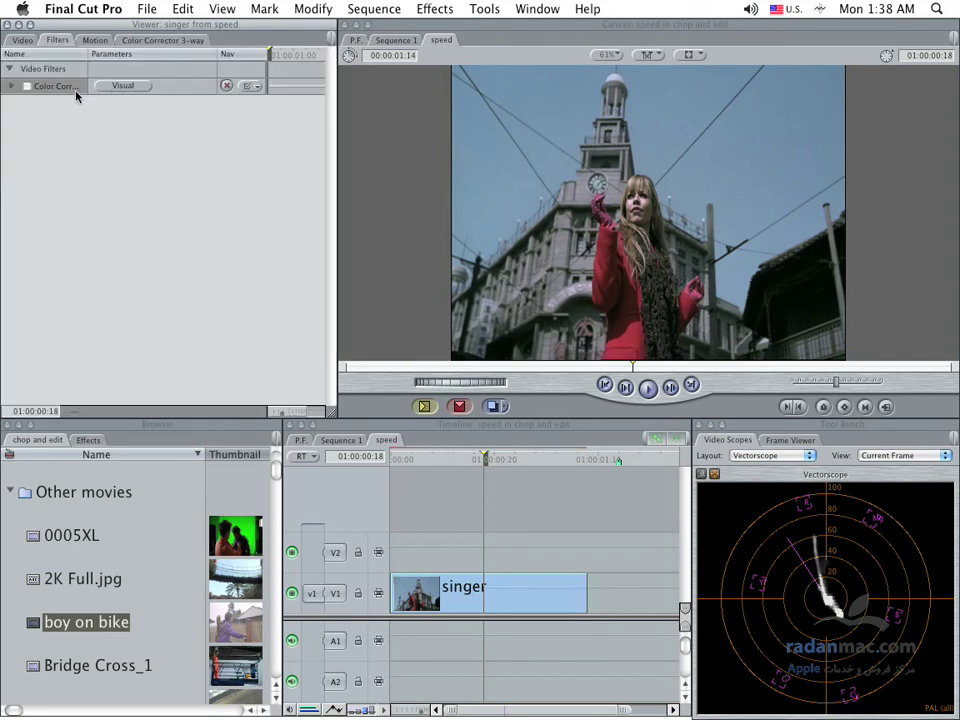
{"action": "left_click", "coordinate": [122, 86]}
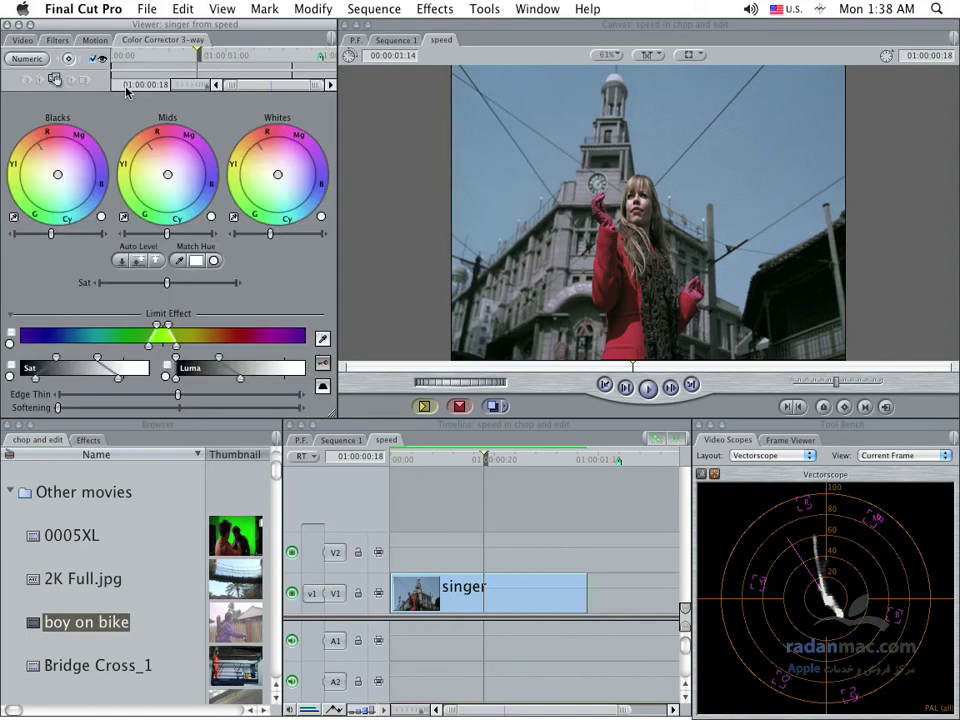
Step: Resample the Limit Effect on the blue sky and preview the resulting key as a matte
{"action": "left_click", "coordinate": [320, 341]}
{"action": "left_click", "coordinate": [495, 162]}
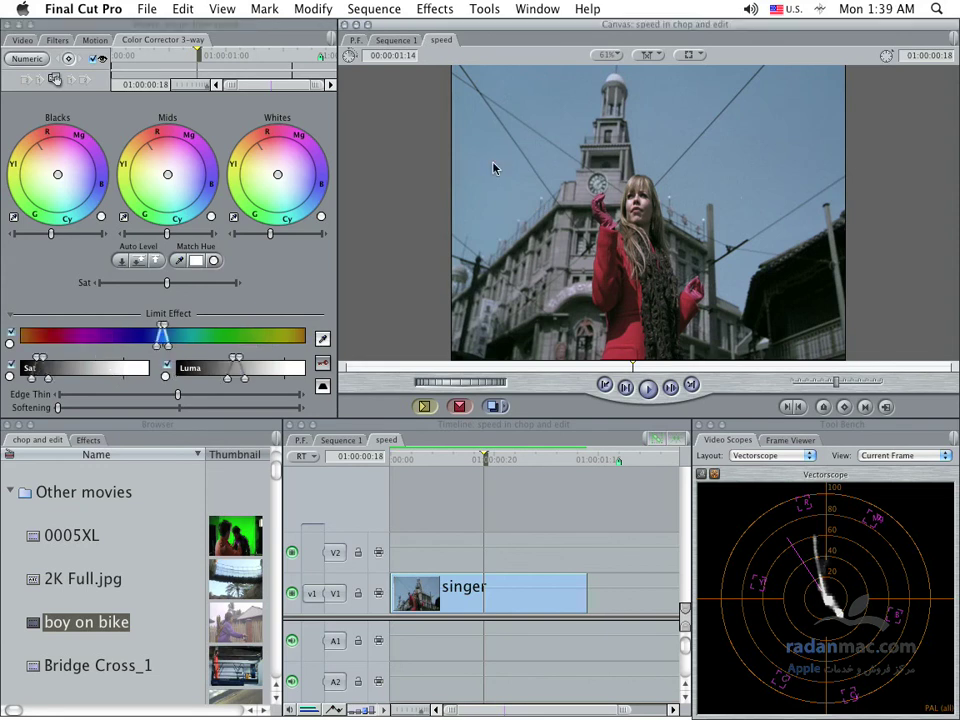
{"action": "left_click", "coordinate": [322, 340]}
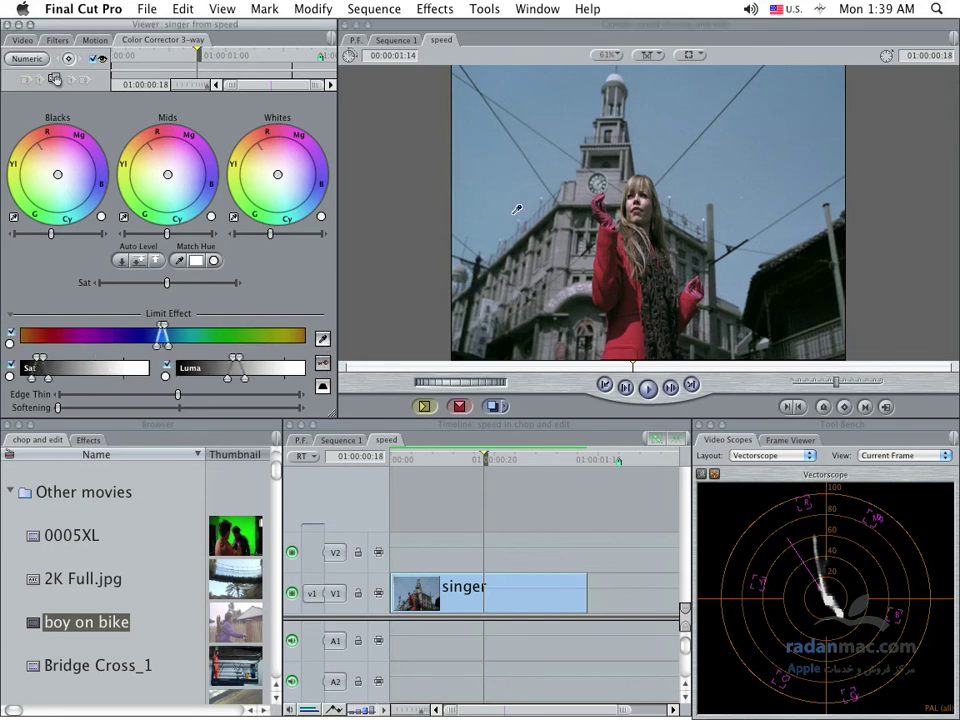
{"action": "left_click", "coordinate": [324, 364]}
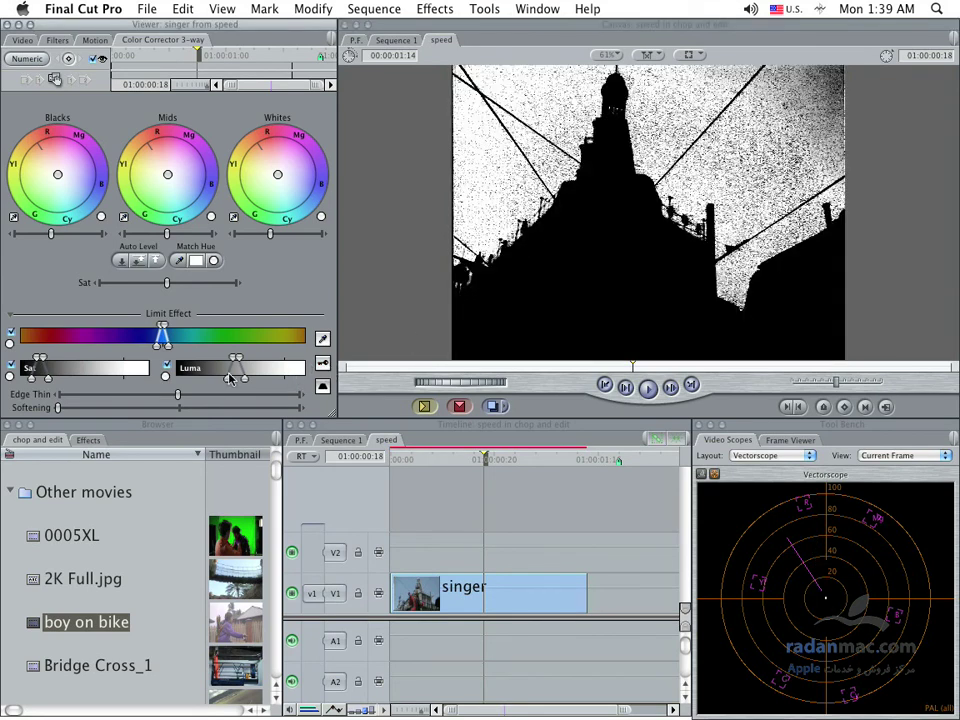
Step: Widen the Luma and Sat limit ranges until the sky matte is clean white
{"action": "left_click_drag", "start_coordinate": [236, 358], "coordinate": [244, 360]}
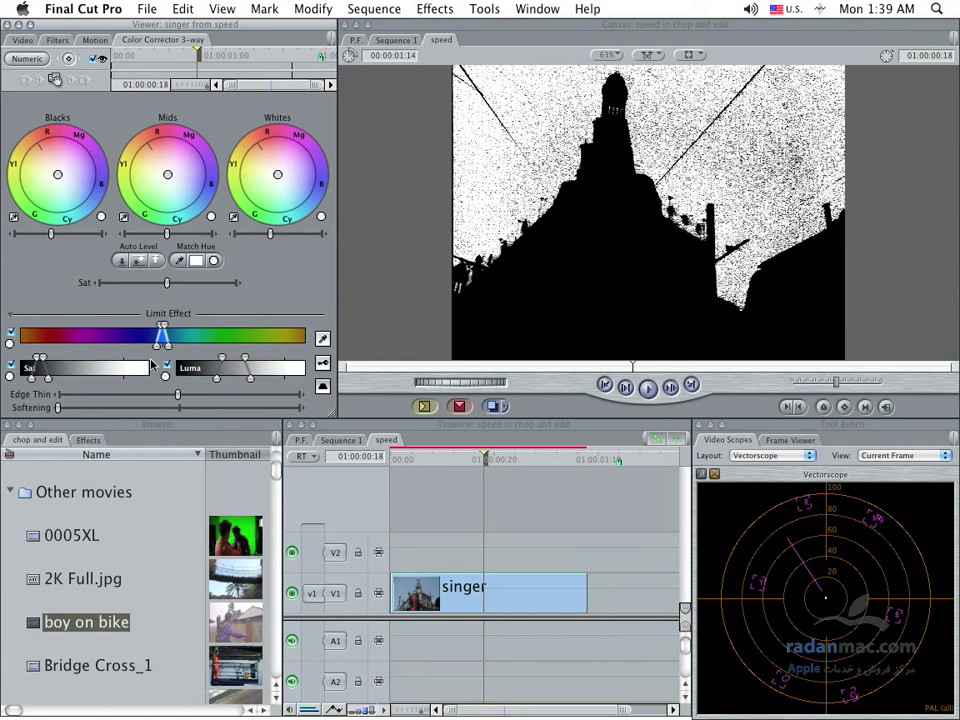
{"action": "left_click_drag", "start_coordinate": [43, 361], "coordinate": [50, 361]}
{"action": "left_click_drag", "start_coordinate": [44, 361], "coordinate": [36, 362]}
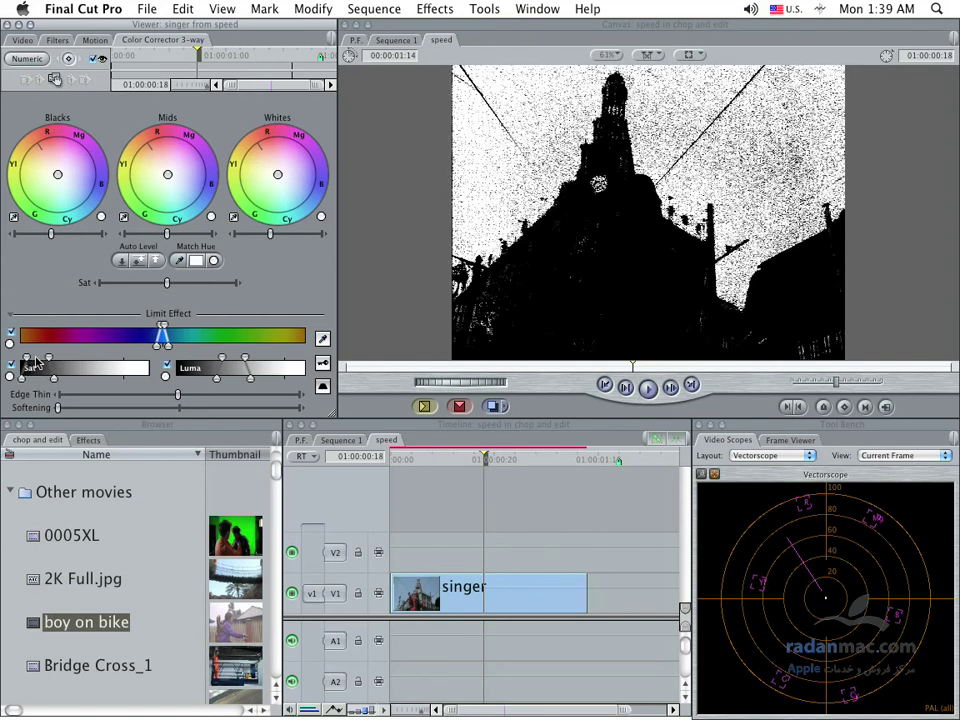
{"action": "left_click_drag", "start_coordinate": [36, 362], "coordinate": [40, 362]}
{"action": "left_click_drag", "start_coordinate": [246, 357], "coordinate": [256, 357]}
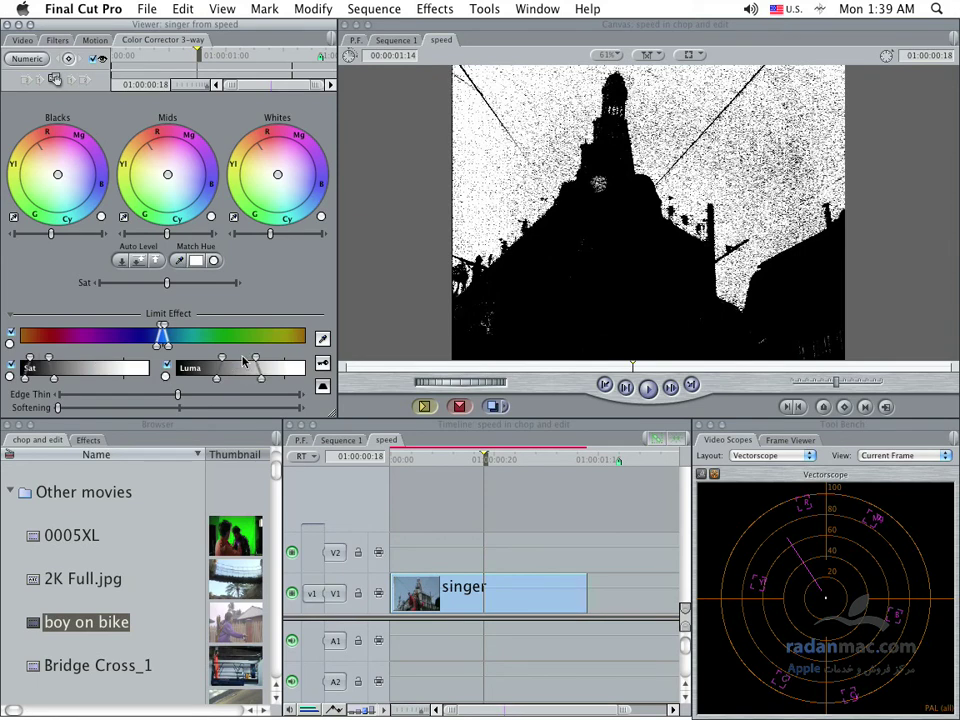
{"action": "left_click_drag", "start_coordinate": [244, 362], "coordinate": [222, 358]}
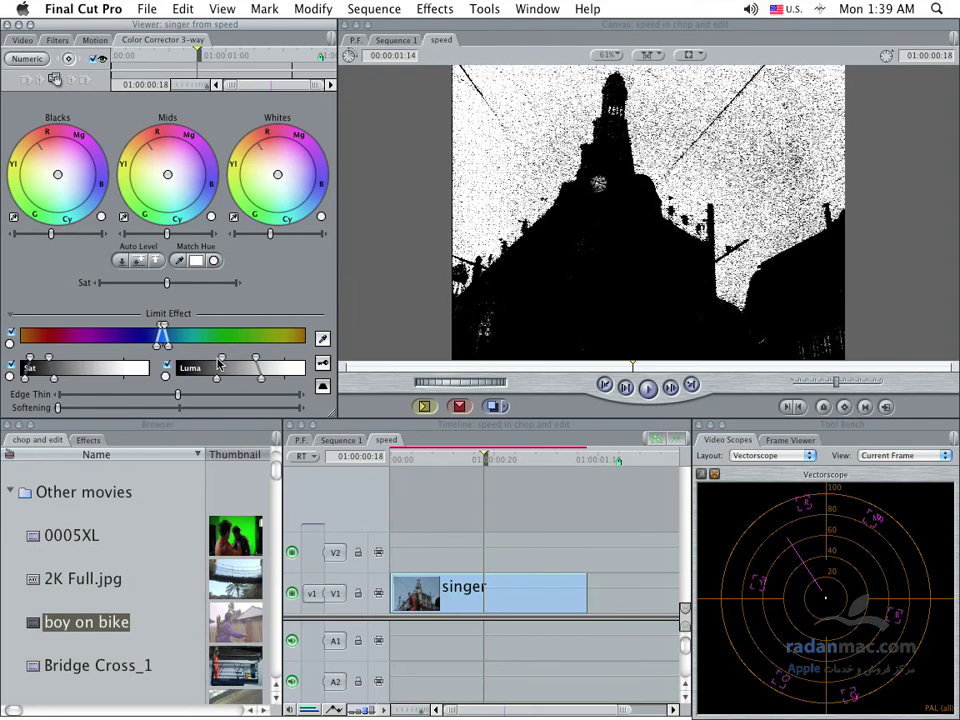
Step: Widen the hue range and nudge Softening up to ease the sky matte's edges
{"action": "left_click_drag", "start_coordinate": [164, 326], "coordinate": [170, 329]}
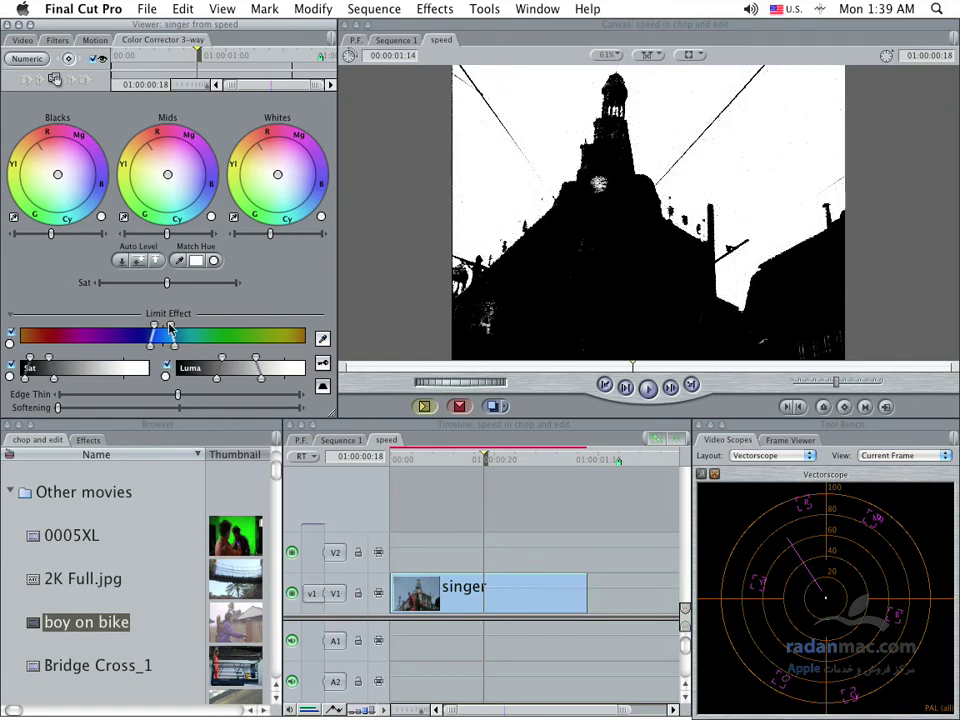
{"action": "left_click", "coordinate": [302, 409]}
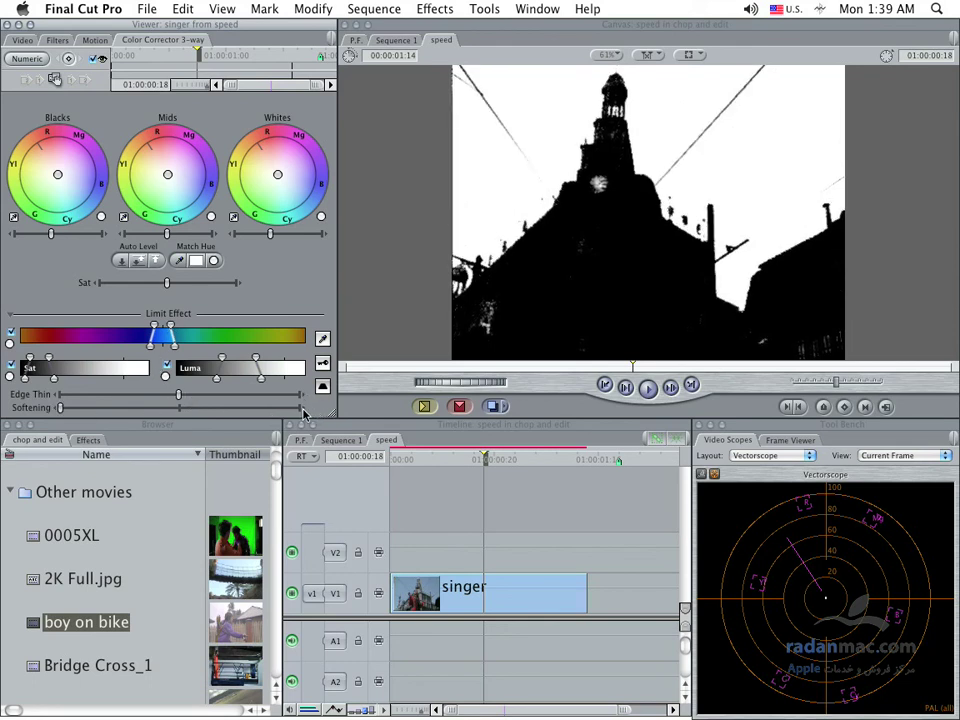
{"action": "left_click", "coordinate": [303, 410]}
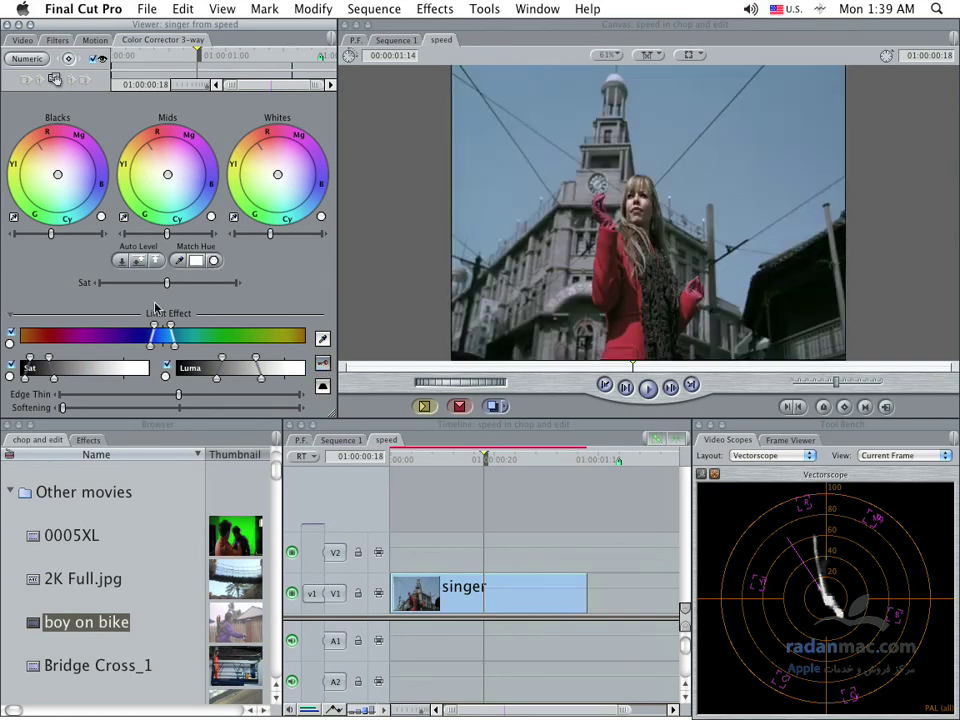
Step: Push the sky's Mids balance toward blue and raise Sat for a deeper, richer blue
{"action": "mouse_move", "coordinate": [167, 174]}
{"action": "left_mouse_down"}
{"action": "mouse_move", "coordinate": [176, 178]}
{"action": "mouse_move", "coordinate": [166, 181]}
{"action": "mouse_move", "coordinate": [150, 145]}
{"action": "mouse_move", "coordinate": [190, 173]}
{"action": "left_mouse_up"}
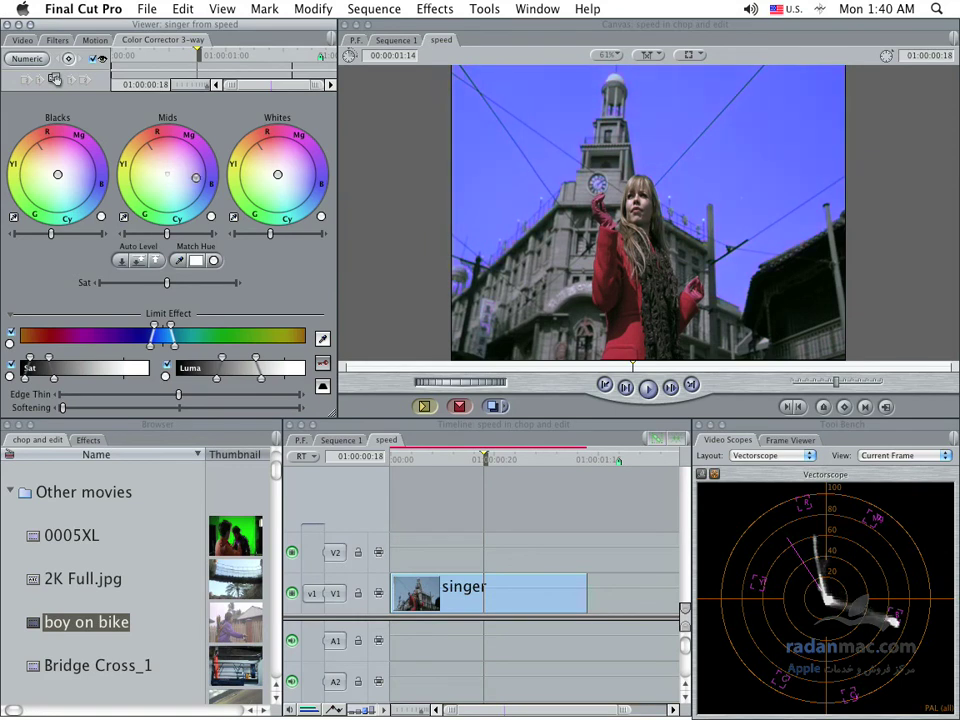
{"action": "mouse_move", "coordinate": [190, 173]}
{"action": "left_mouse_down"}
{"action": "mouse_move", "coordinate": [201, 183]}
{"action": "mouse_move", "coordinate": [186, 178]}
{"action": "left_mouse_up"}
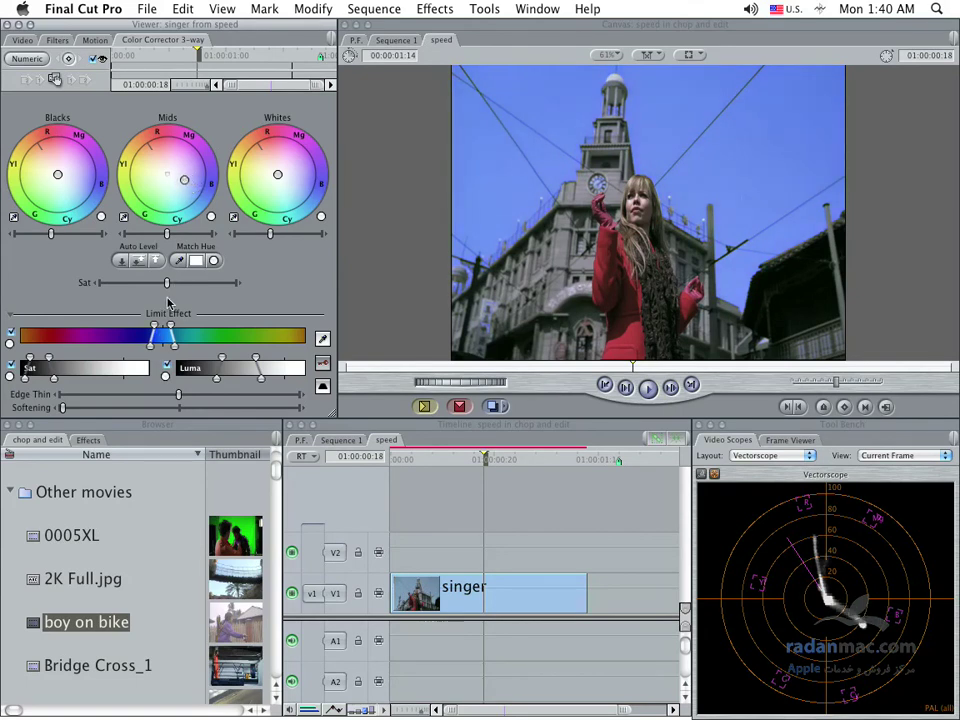
{"action": "left_click_drag", "start_coordinate": [167, 283], "coordinate": [201, 284]}
{"action": "left_click_drag", "start_coordinate": [164, 234], "coordinate": [172, 235]}
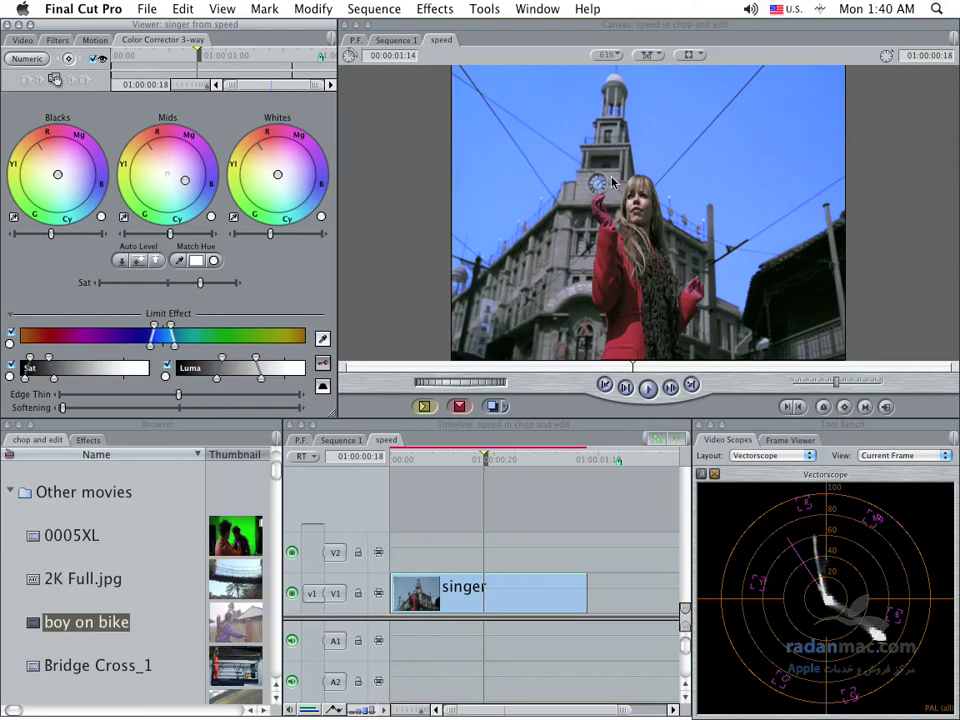
Step: Show the sky matte again and scrub the Timeline playhead to check it on other frames
{"action": "left_click", "coordinate": [322, 366]}
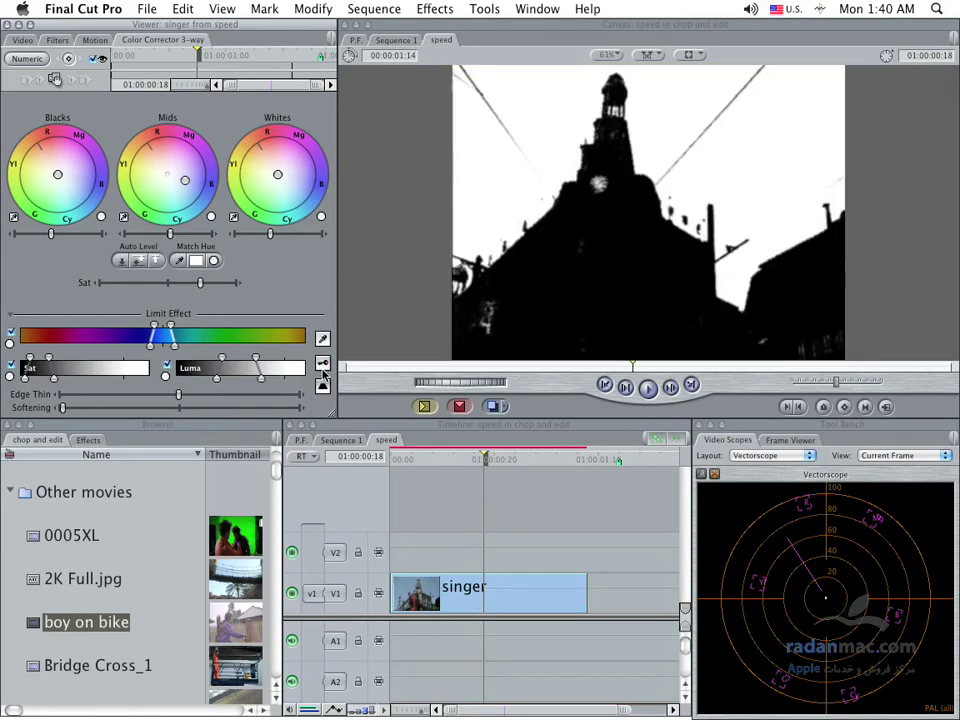
{"action": "left_click_drag", "start_coordinate": [485, 459], "coordinate": [374, 462]}
{"action": "mouse_move", "coordinate": [300, 461]}
{"action": "left_mouse_down"}
{"action": "mouse_move", "coordinate": [574, 463]}
{"action": "mouse_move", "coordinate": [369, 459]}
{"action": "left_mouse_up"}
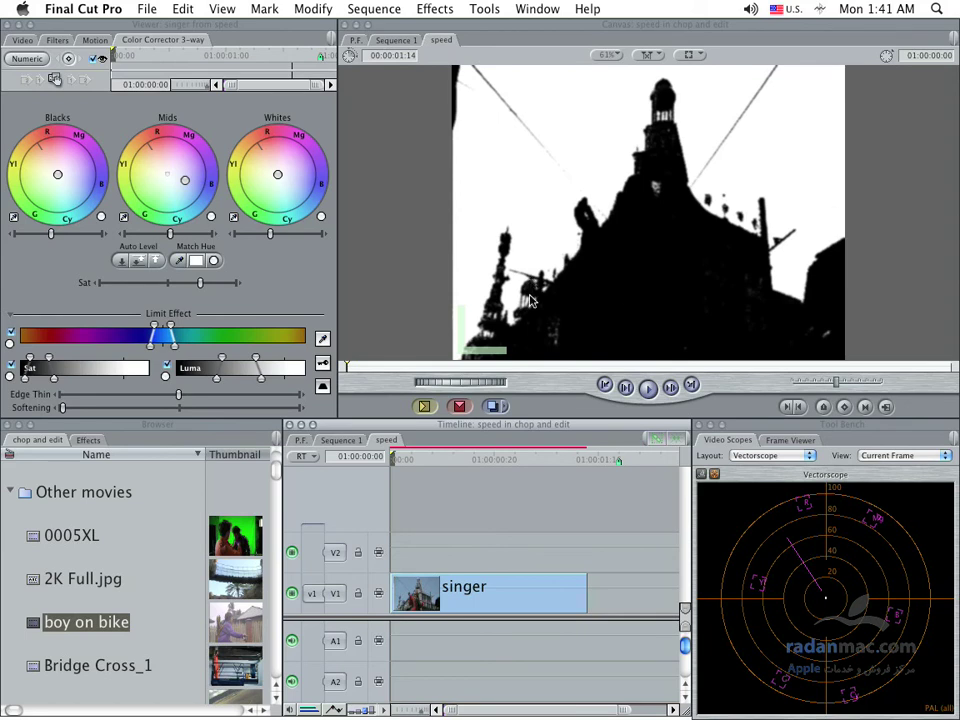
{"action": "left_click_drag", "start_coordinate": [455, 454], "coordinate": [526, 457]}
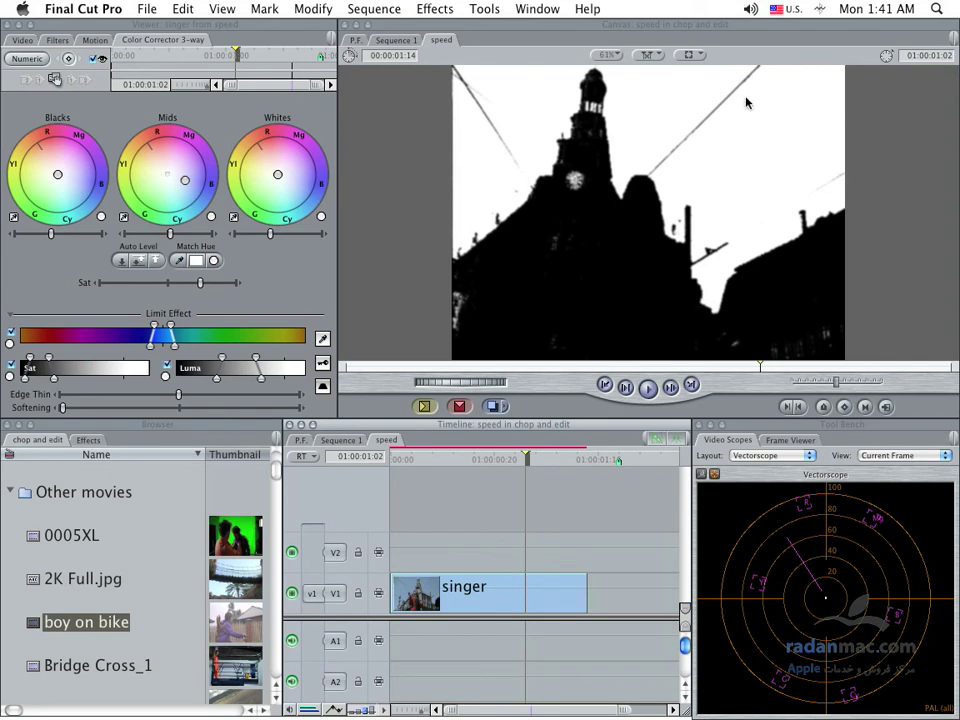
Step: Return to the original frame in normal colour view and lower the sky tint's saturation slightly
{"action": "left_click", "coordinate": [490, 462]}
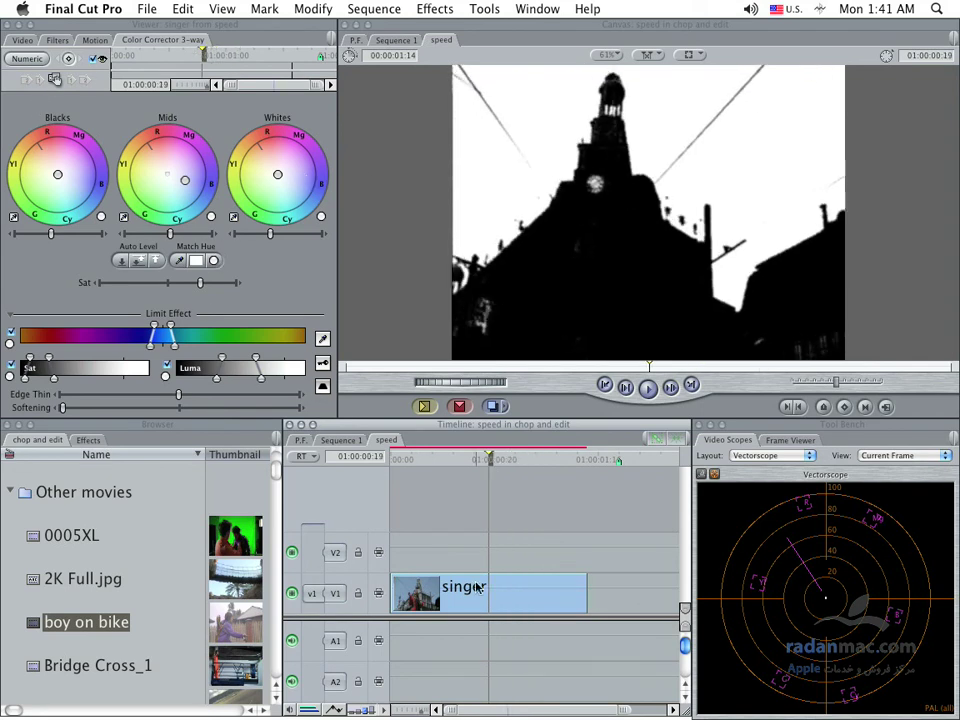
{"action": "left_click", "coordinate": [322, 366]}
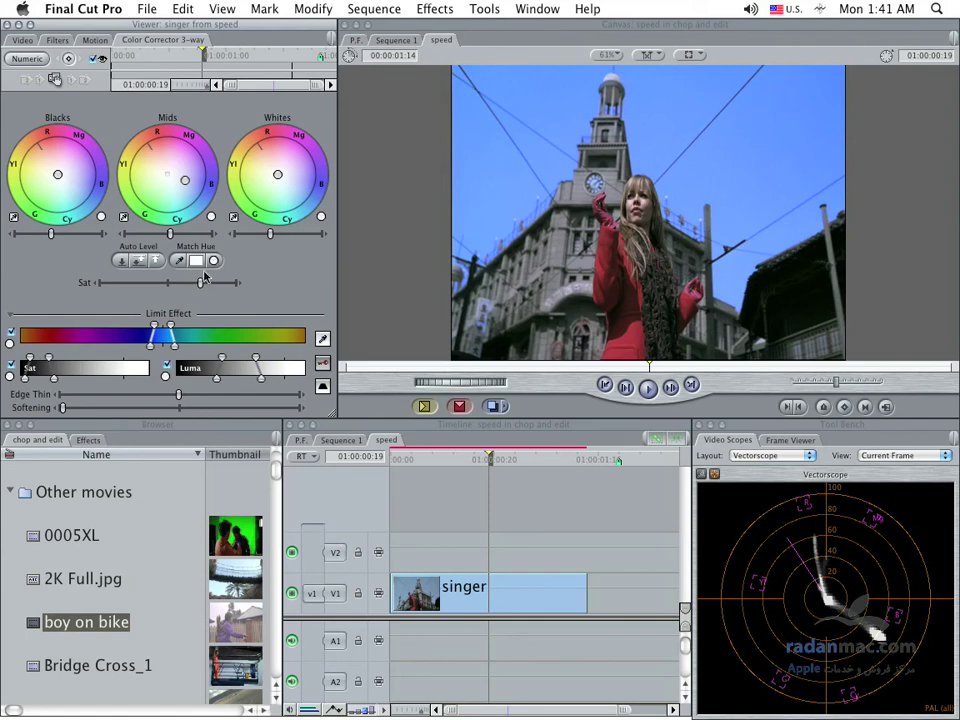
{"action": "left_click_drag", "start_coordinate": [200, 283], "coordinate": [176, 283]}
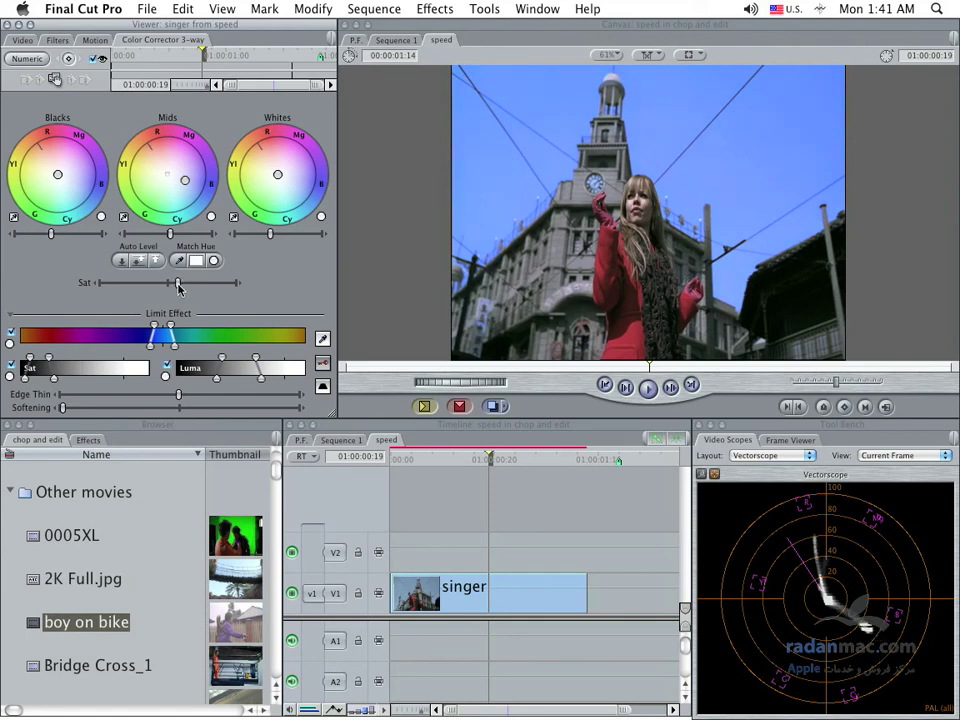